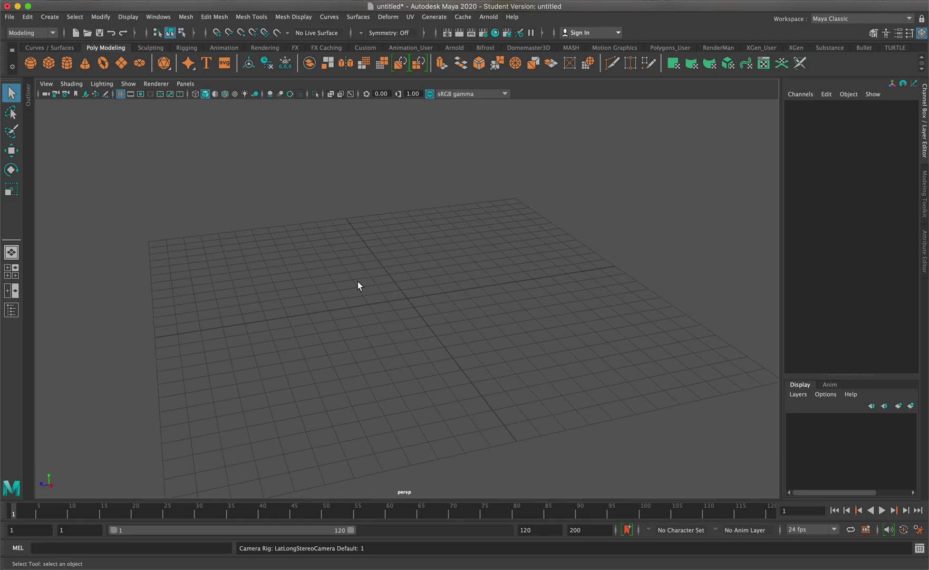
Tumble the perspective camera around the empty ground grid to view it from several angles.
mouse_move(357, 281)
alt+mouse_down()
mouse_move(373, 285)
mouse_move(367, 278)
mouse_move(371, 290)
alt+mouse_up()
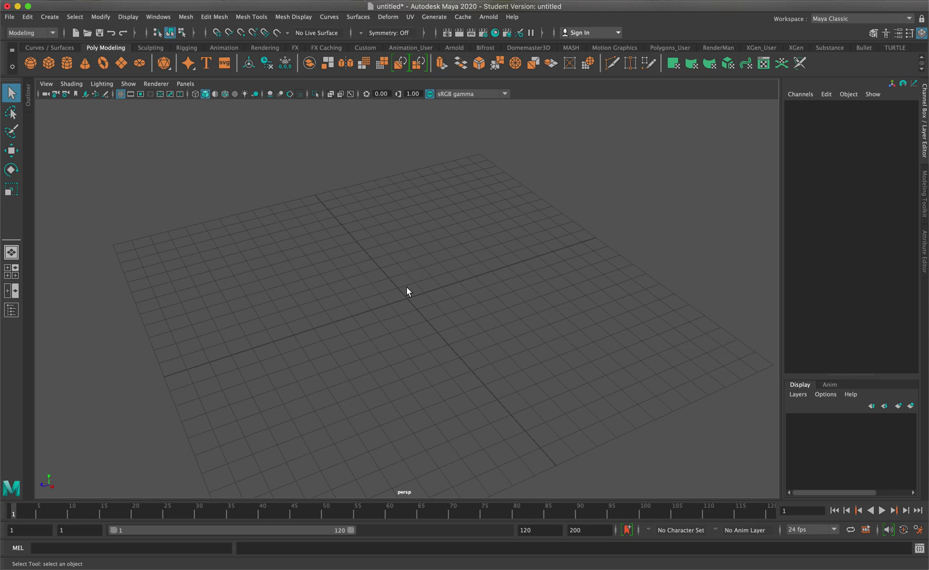
alt+drag(407, 287, 421, 271)
mouse_move(391, 247)
alt+mouse_down()
mouse_move(404, 248)
mouse_move(388, 263)
mouse_move(400, 259)
alt+mouse_up()
Open the Hotkey Editor from Windows > Settings/Preferences and view the Alt key assignments.
click(158, 17)
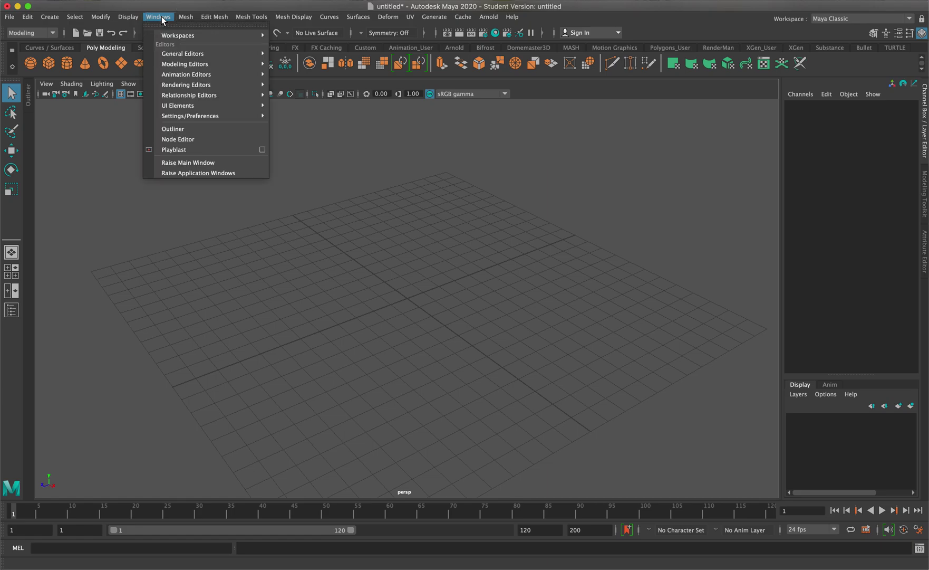
mouse_move(220, 117)
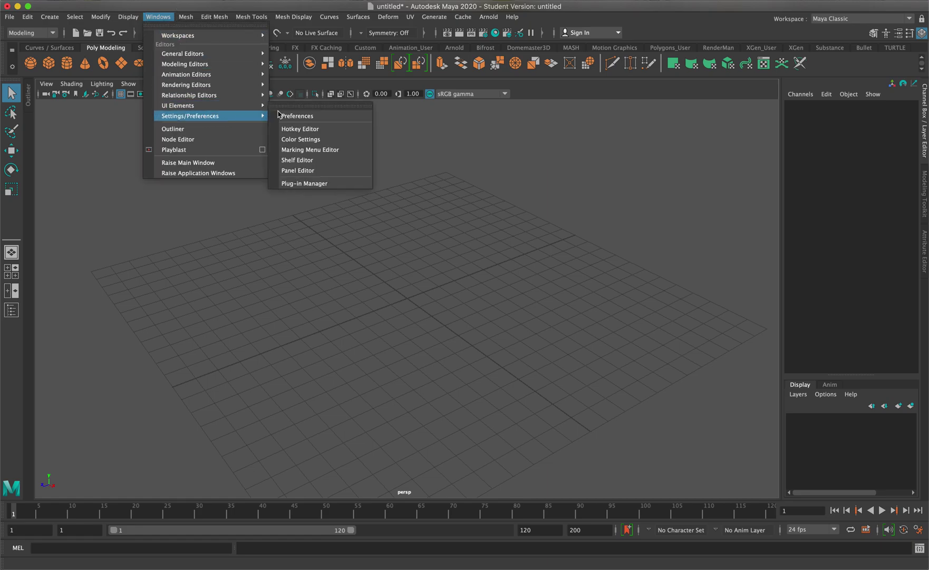
click(295, 129)
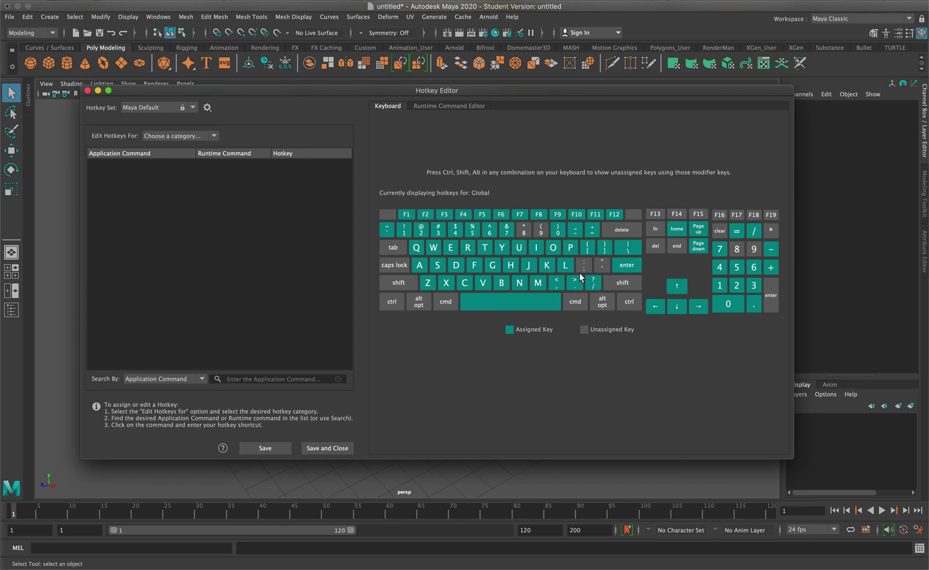
key(alt)
mouse_move(532, 280)
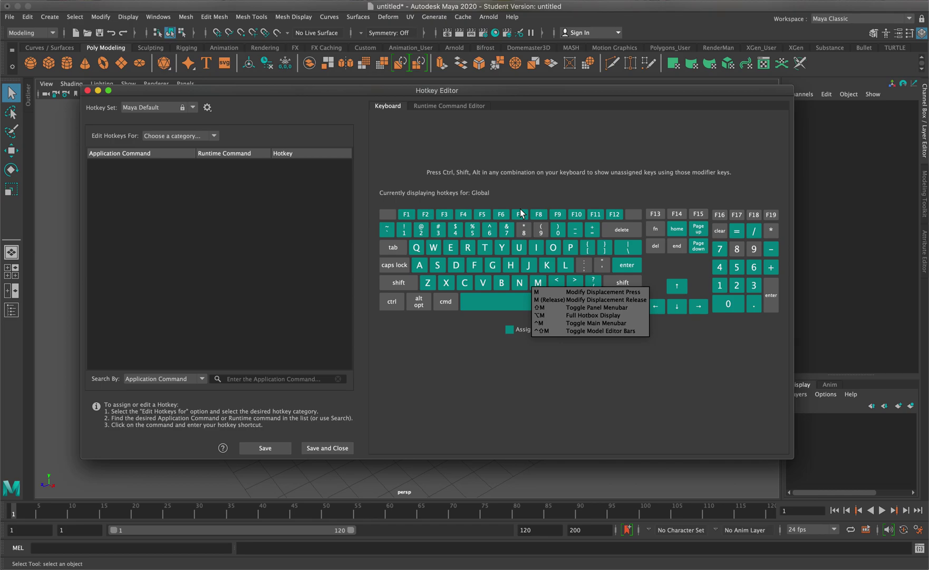
Show Other items hotkeys and expand the Navigation group to reveal Tumble, Track, Dolly and Zoom.
click(194, 136)
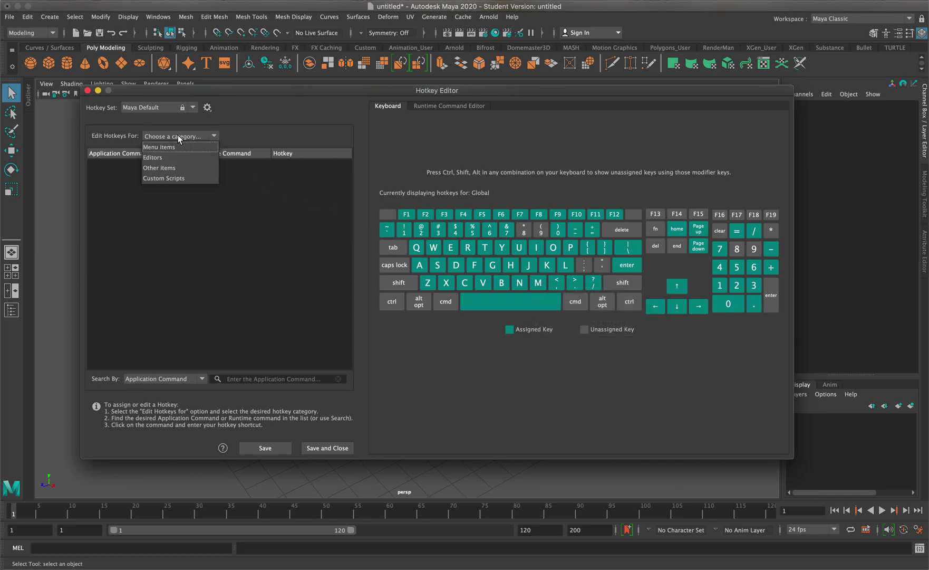
click(168, 173)
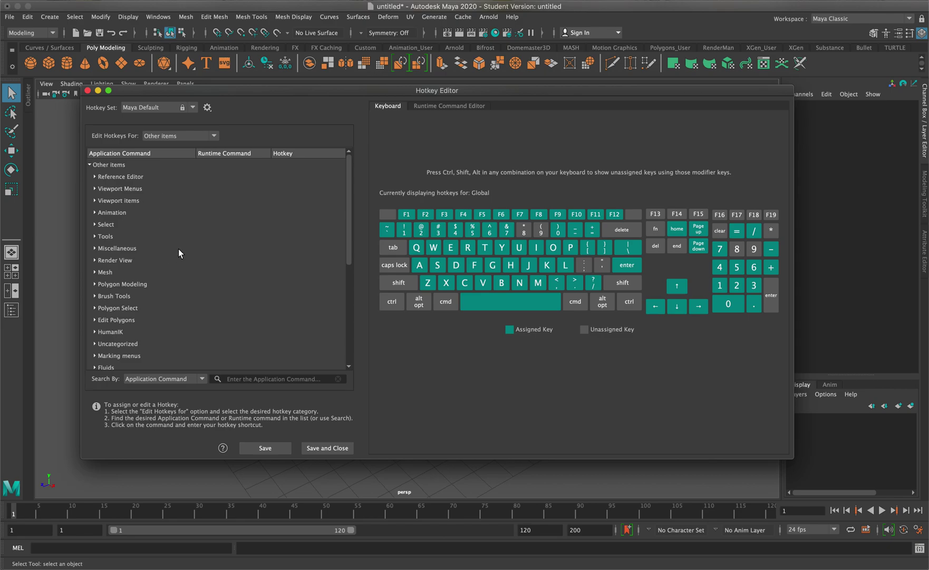
scroll(178, 249, down, 5)
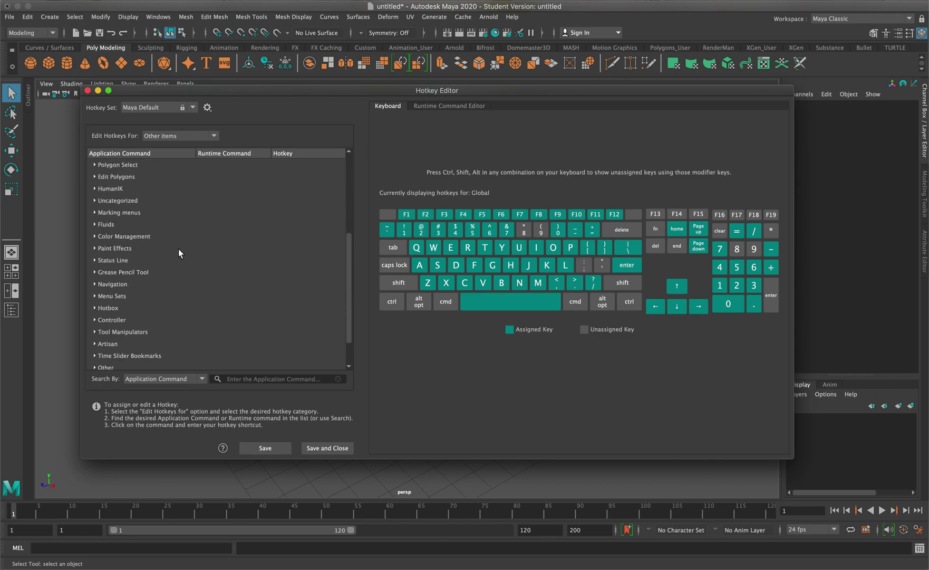
click(98, 285)
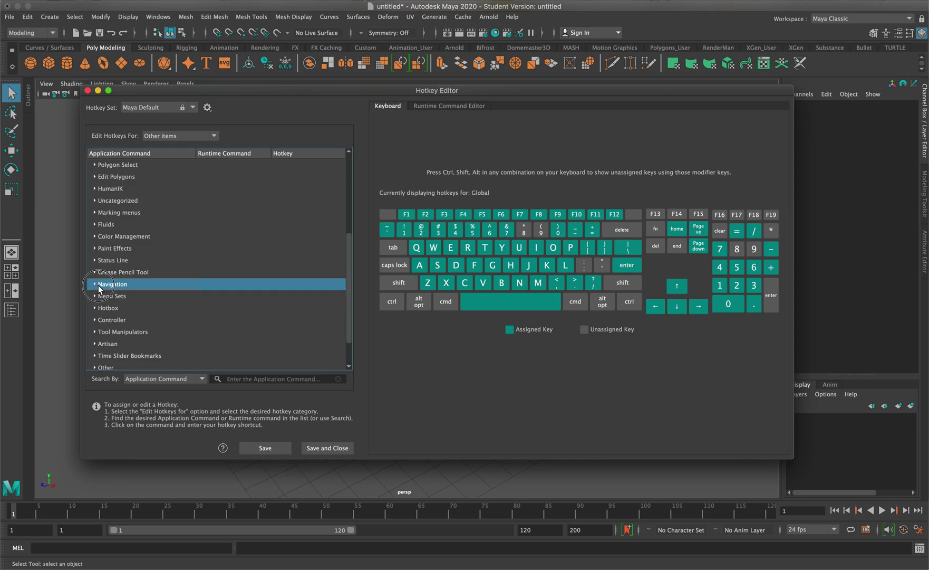
click(95, 285)
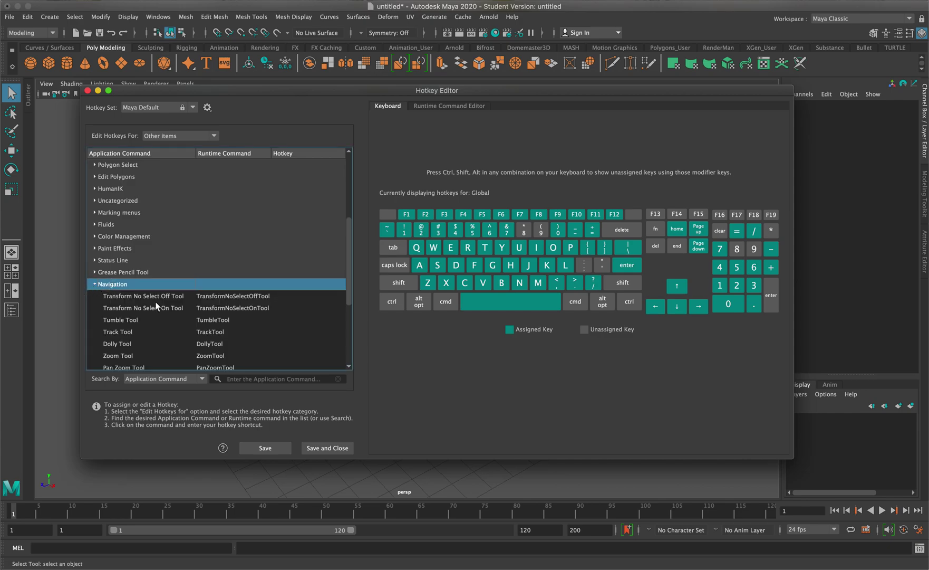
scroll(156, 306, down, 2)
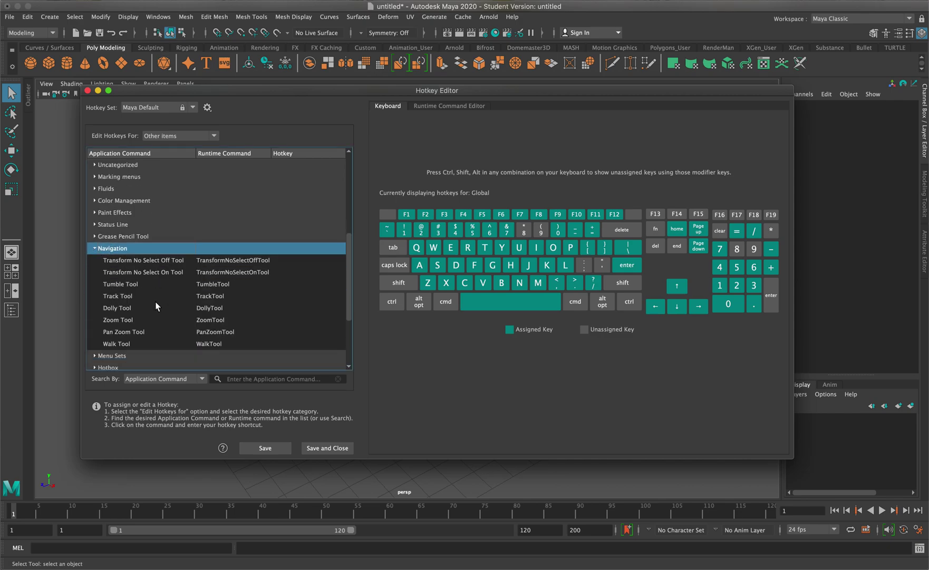
Assign key 8 to the Tumble Tool, accepting the new Maya Default Duplicate hotkey set.
click(221, 285)
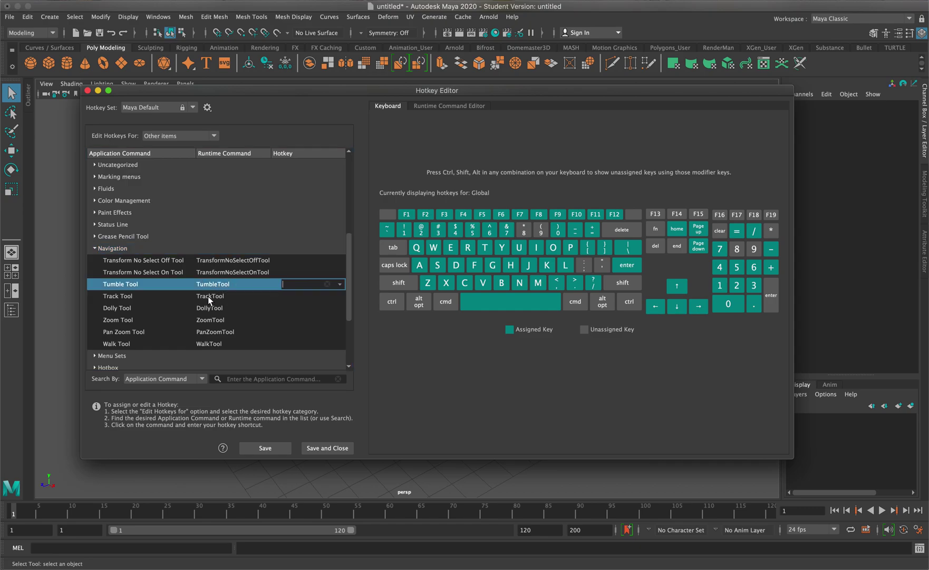
click(211, 296)
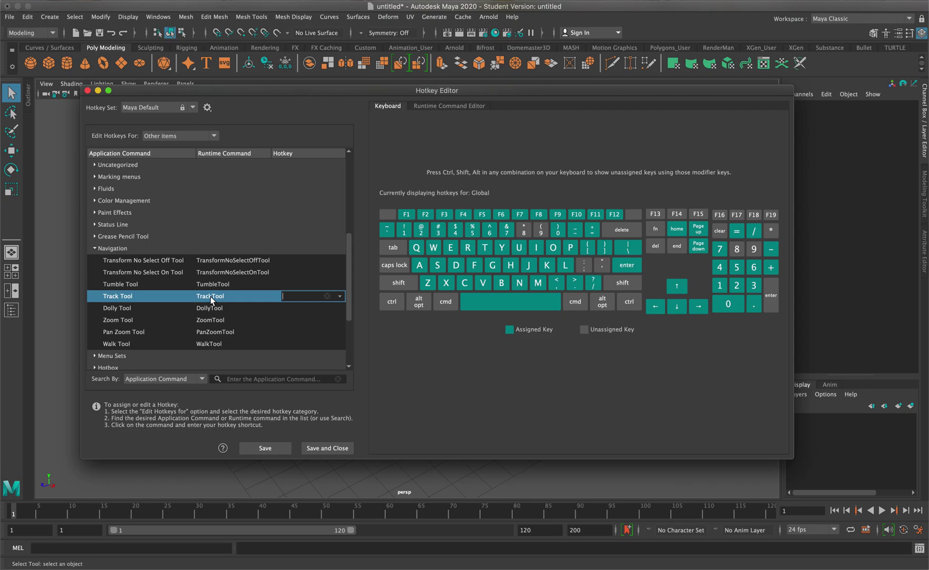
click(216, 285)
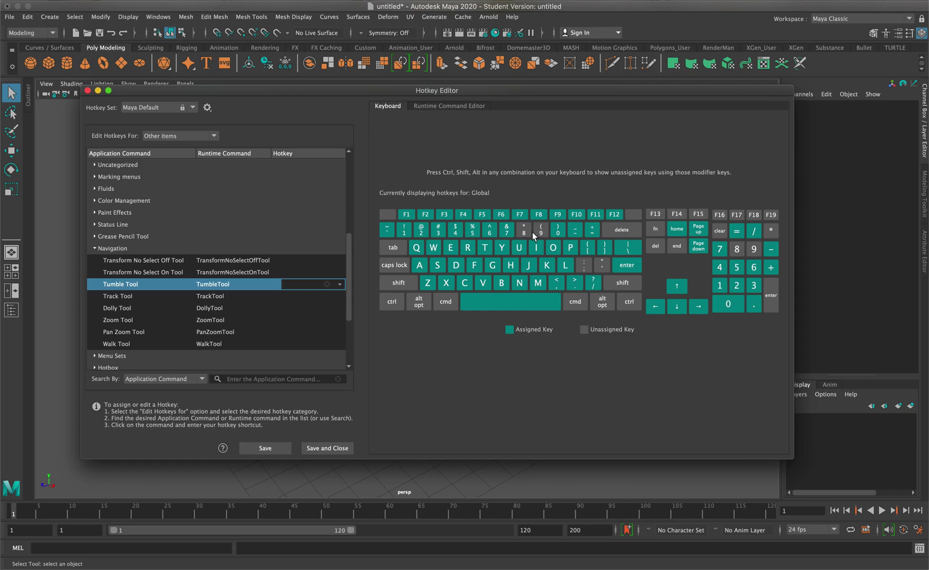
text(8)
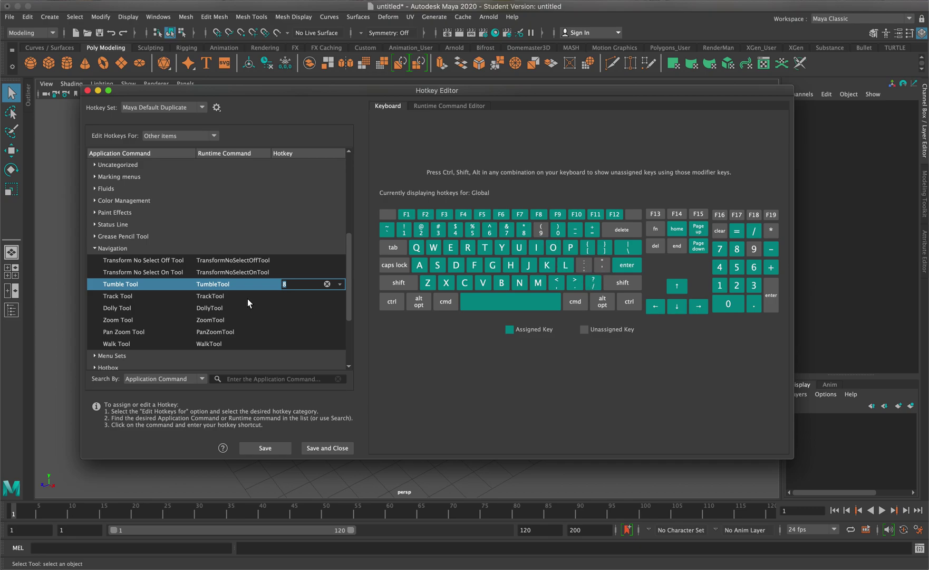
Assign 9 to the Track Tool, keep Maya Default Duplicate active, and save and close.
click(222, 296)
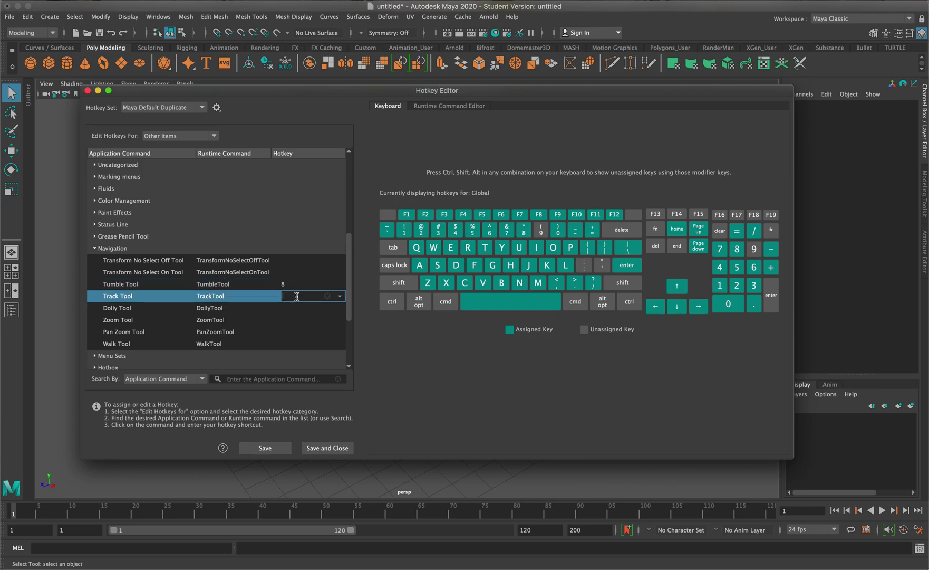
text(9)
click(138, 111)
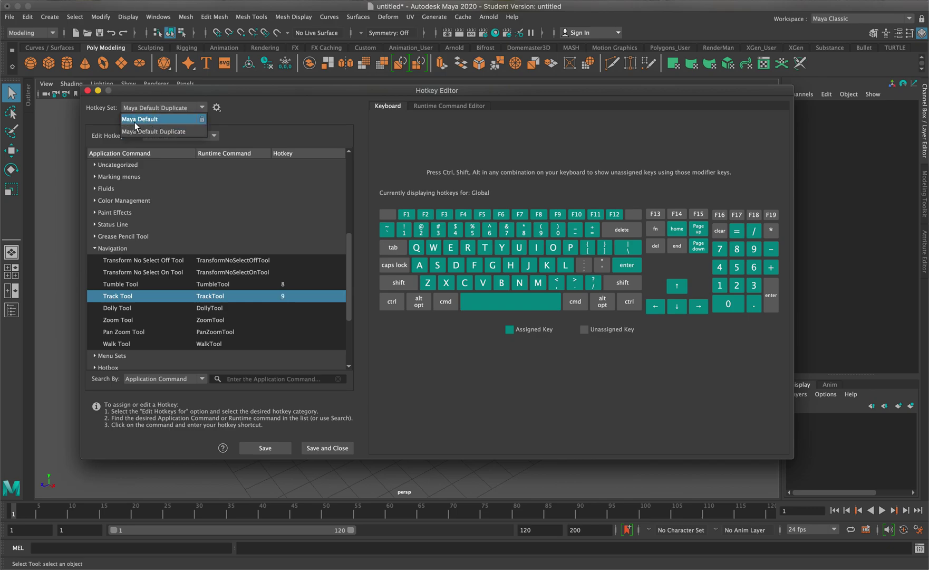
click(169, 130)
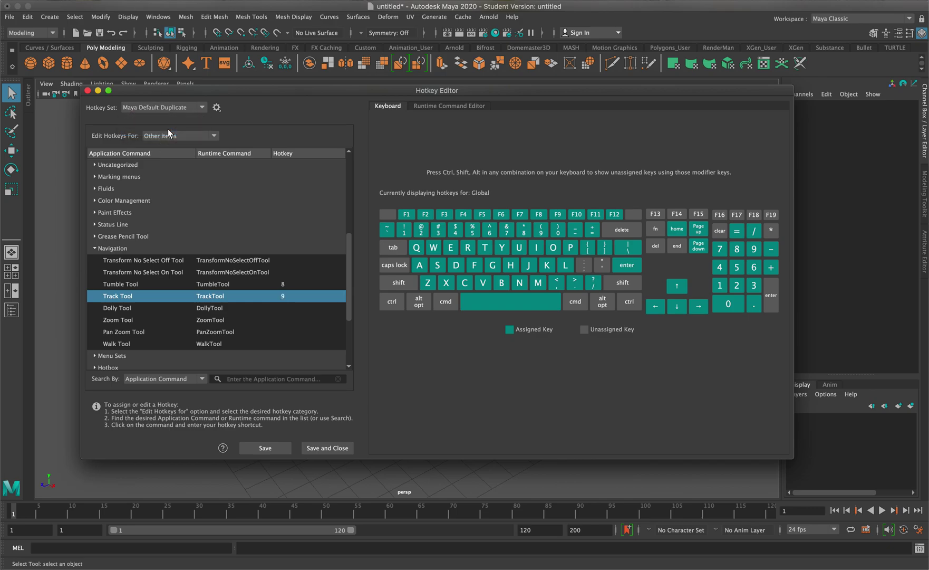
click(325, 448)
click(405, 290)
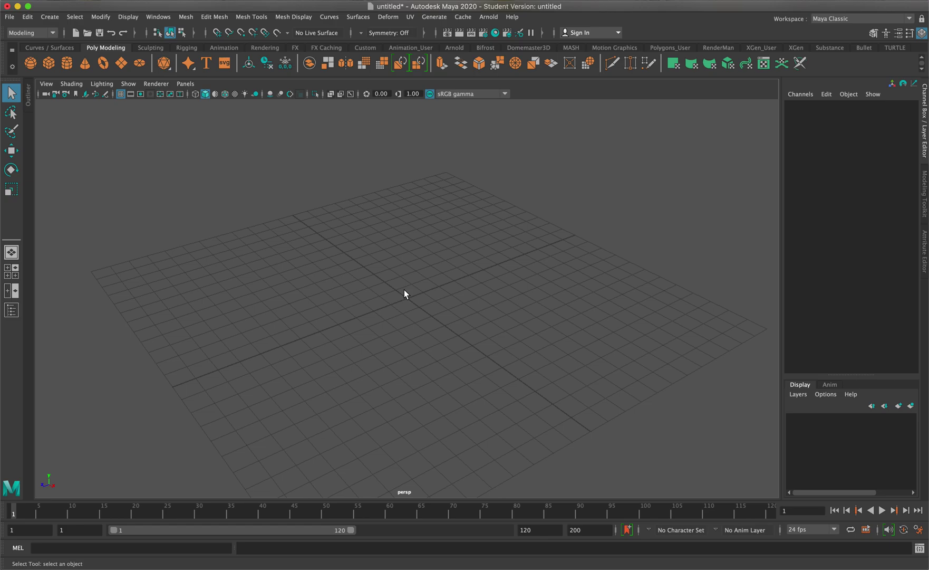
Tumble the camera to view the grid edge-on, then pan the view upward.
key(t)
drag(404, 290, 392, 309)
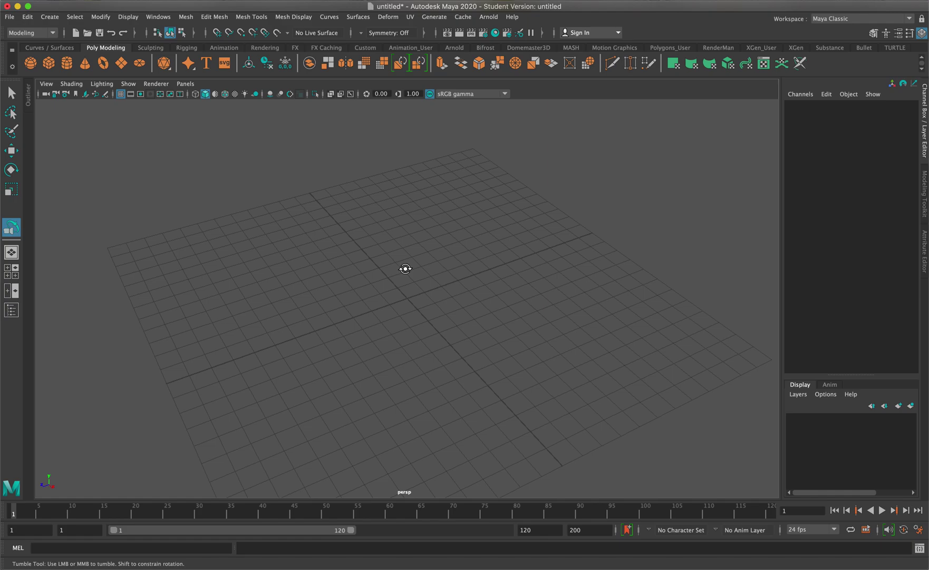
key(q)
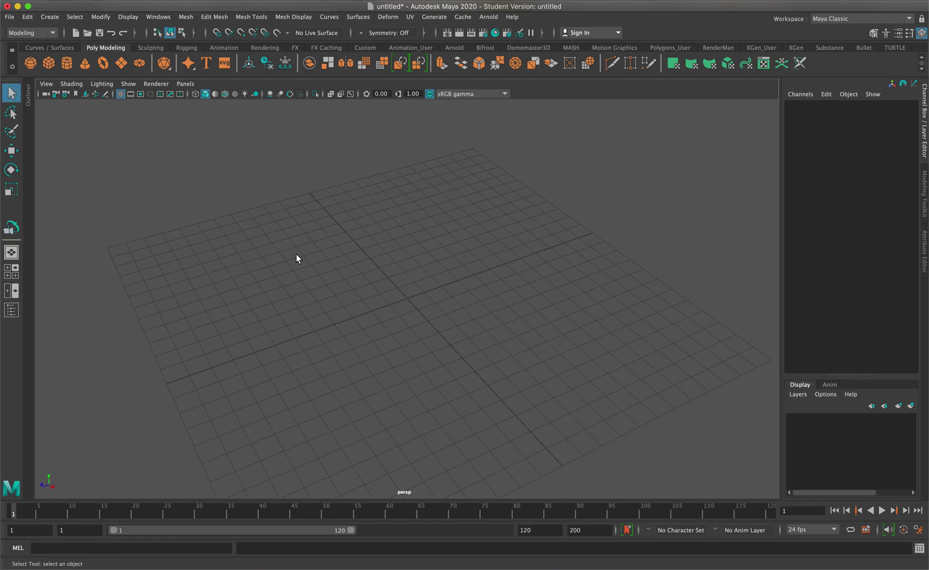
alt+middle_drag(406, 296, 407, 271)
alt+drag(407, 271, 395, 310)
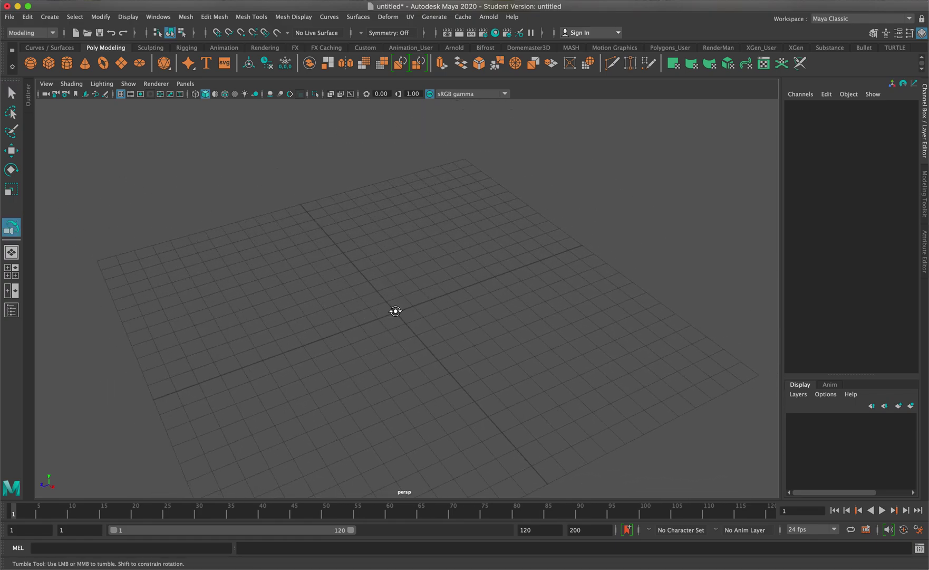
alt+middle_click(396, 311)
alt+click(396, 311)
Zoom in and out and tumble to a lower, flatter view of the grid.
drag(416, 300, 417, 300)
scroll(416, 300, up, 10)
scroll(416, 300, down, 5)
mouse_move(411, 286)
alt+mouse_down()
mouse_move(402, 293)
mouse_move(413, 278)
alt+mouse_up()
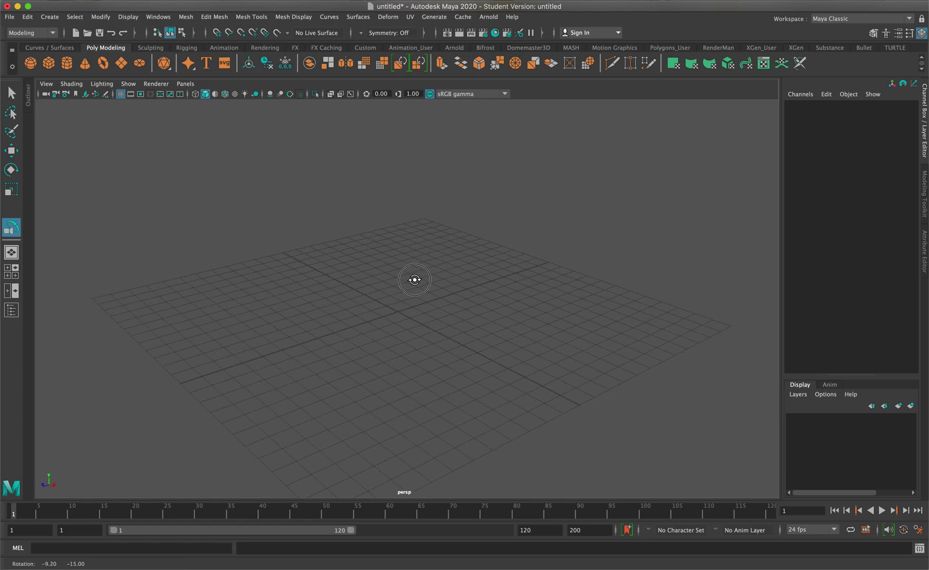
mouse_move(413, 278)
alt+middle_down()
mouse_move(378, 290)
mouse_move(425, 292)
alt+middle_up()
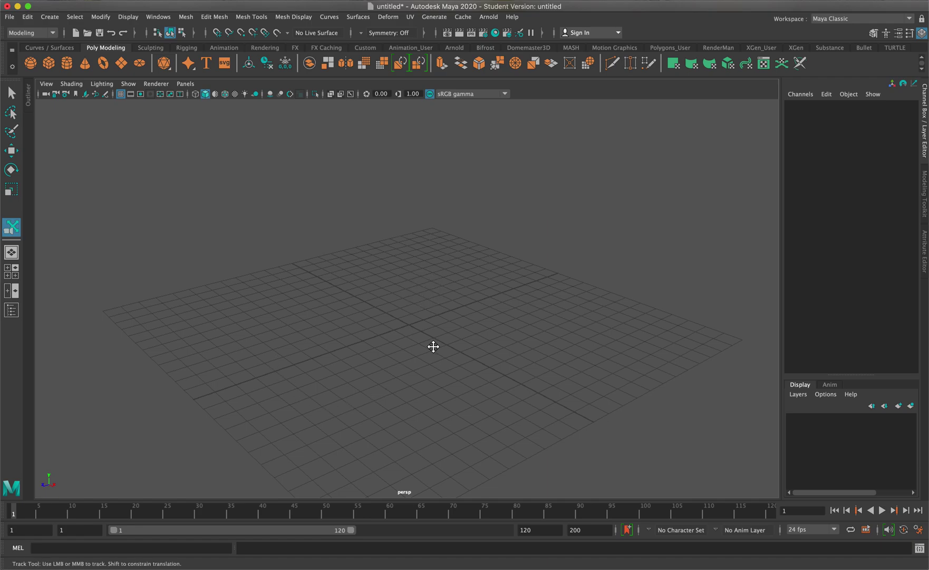